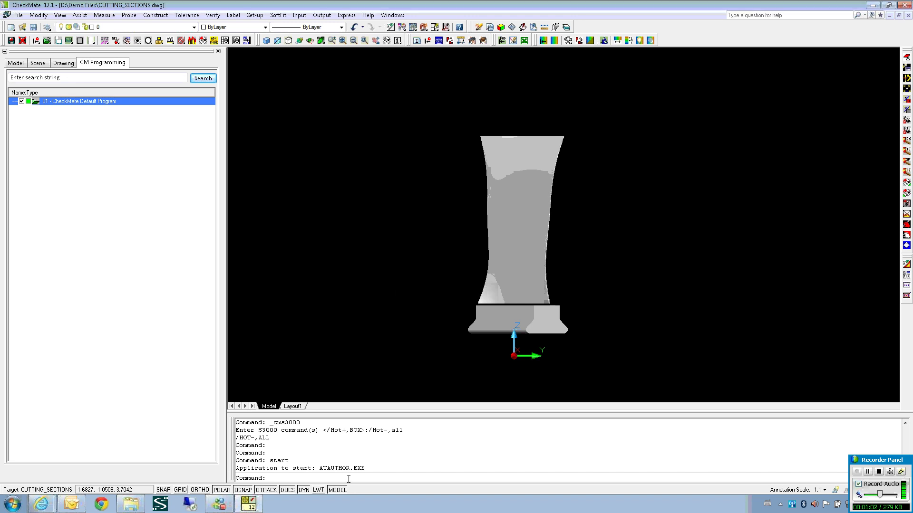
# Step: Set up a single AMSECTION cross section of all surfaces, using the view direction as the initial plane
pyautogui.write('amsection')
pyautogui.press('Return')
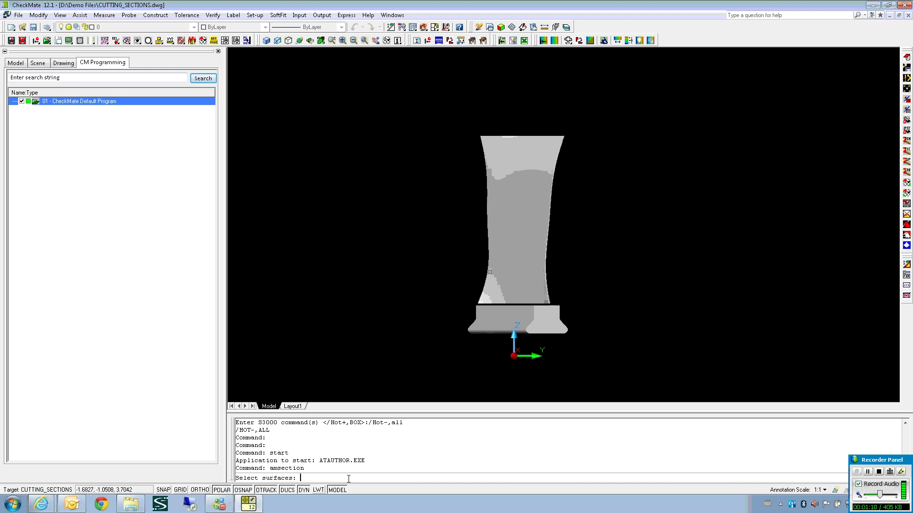
pyautogui.write('all')
pyautogui.press('Return')
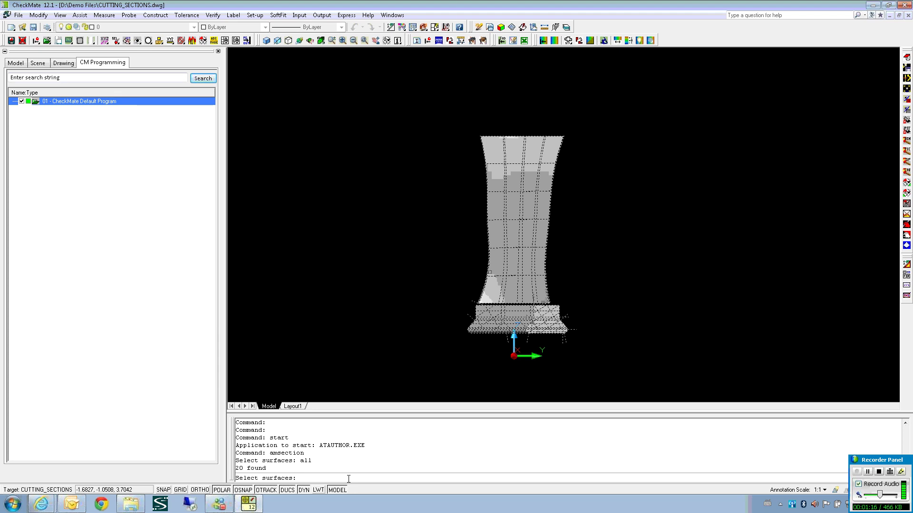
pyautogui.press('Return')
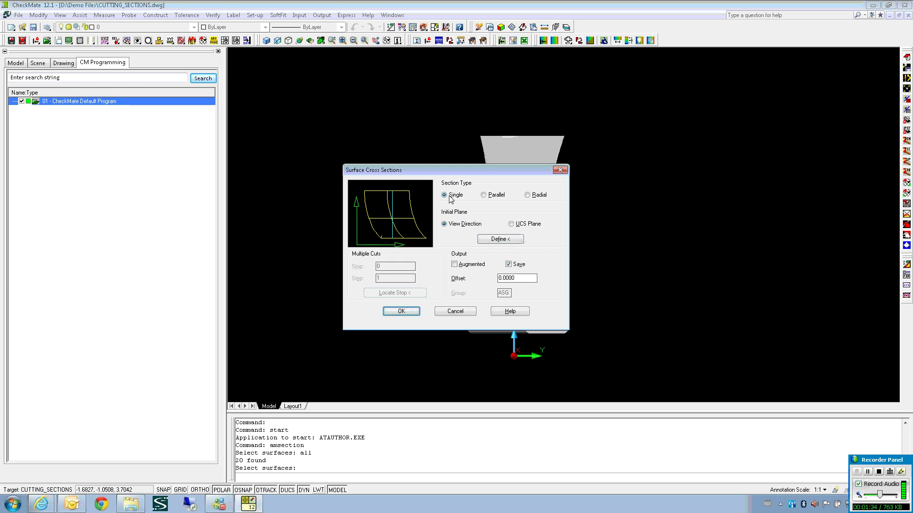
pyautogui.click(398, 312)
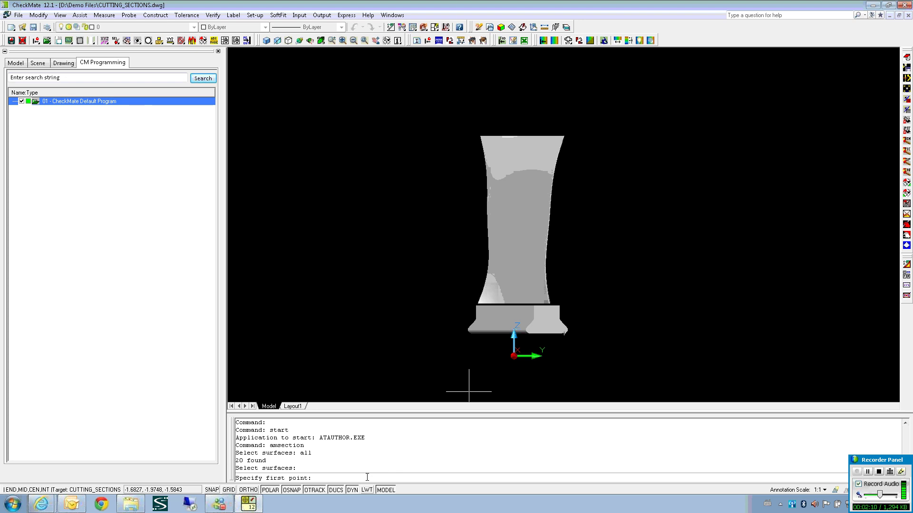
# Step: Cut the cross section through the blade along the line from 0,0,5 to 0,5,5 and inspect it in 3D
pyautogui.write('0,0,5')
pyautogui.press('Return')
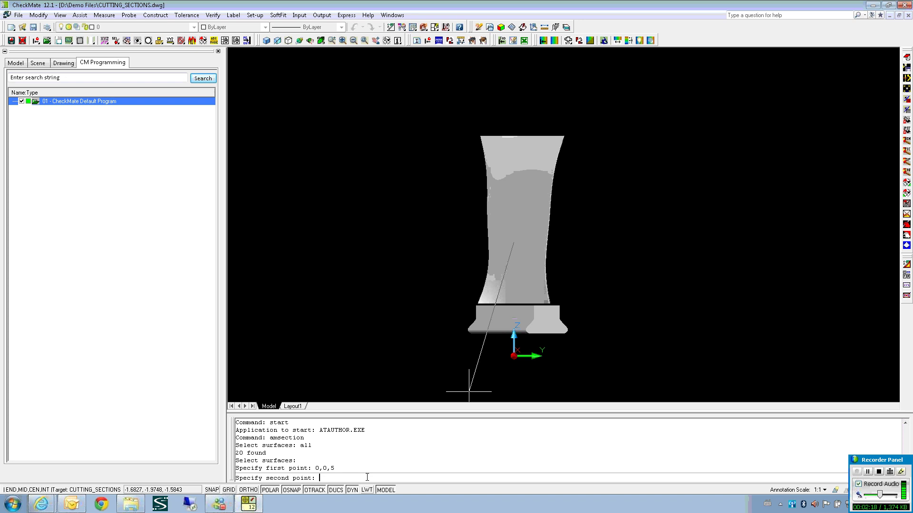
pyautogui.write('0,')
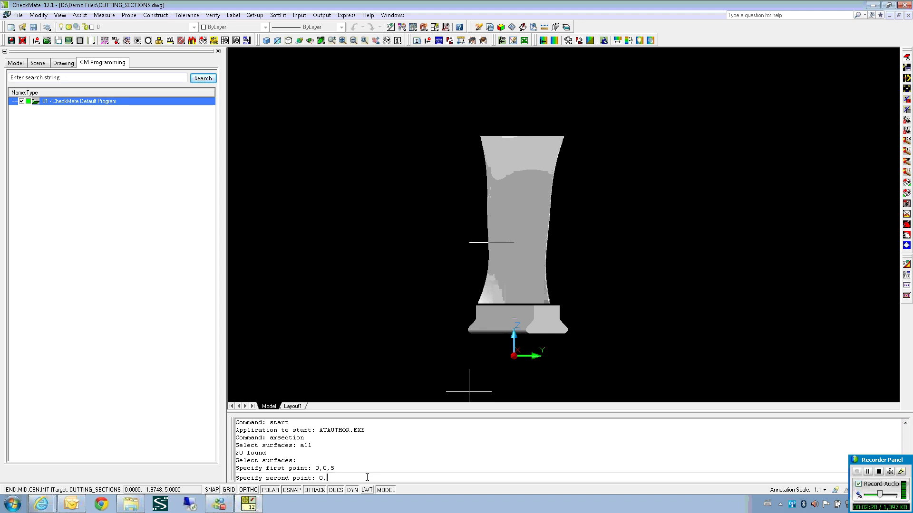
pyautogui.write('5,5')
pyautogui.press('Return')
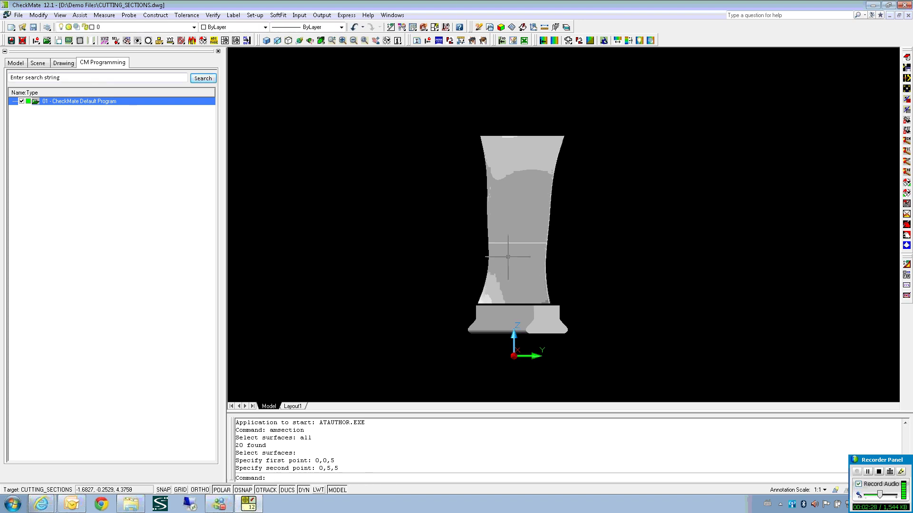
pyautogui.click(310, 40)
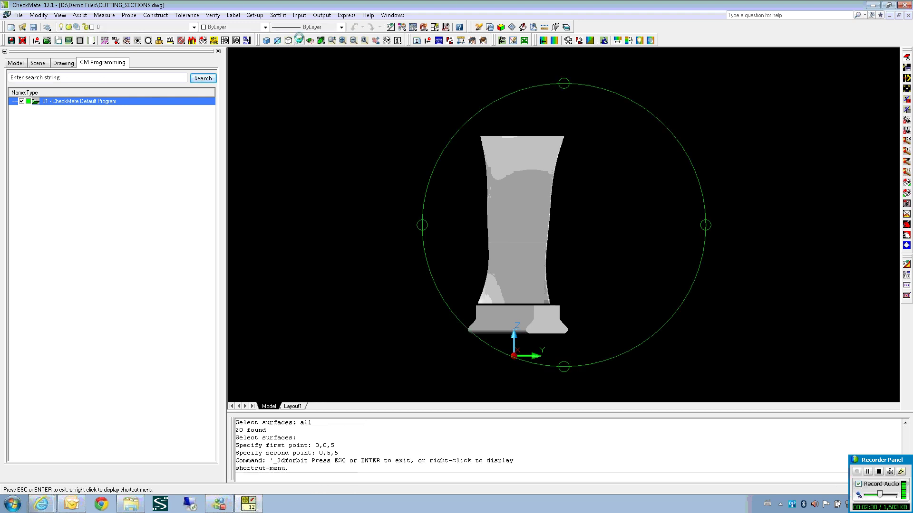
pyautogui.moveTo(442, 191); pyautogui.dragTo(484, 255)
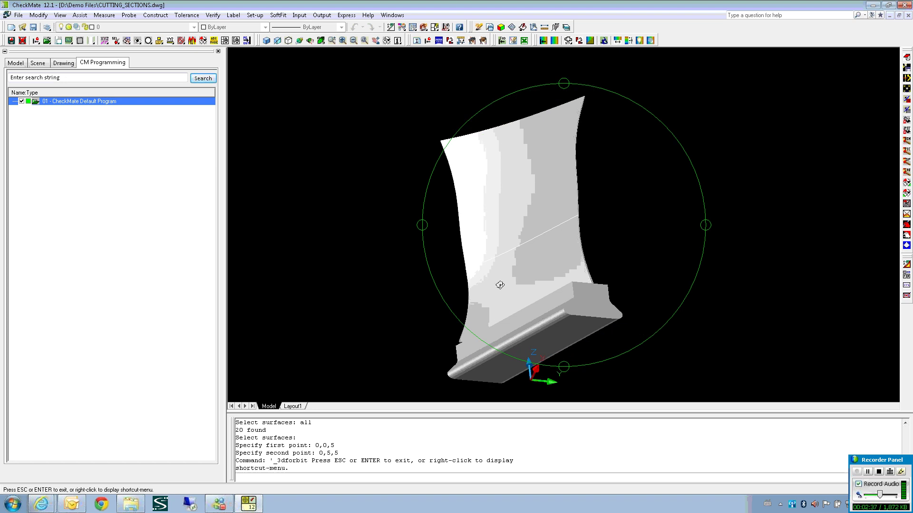
pyautogui.moveTo(500, 285); pyautogui.dragTo(540, 250)
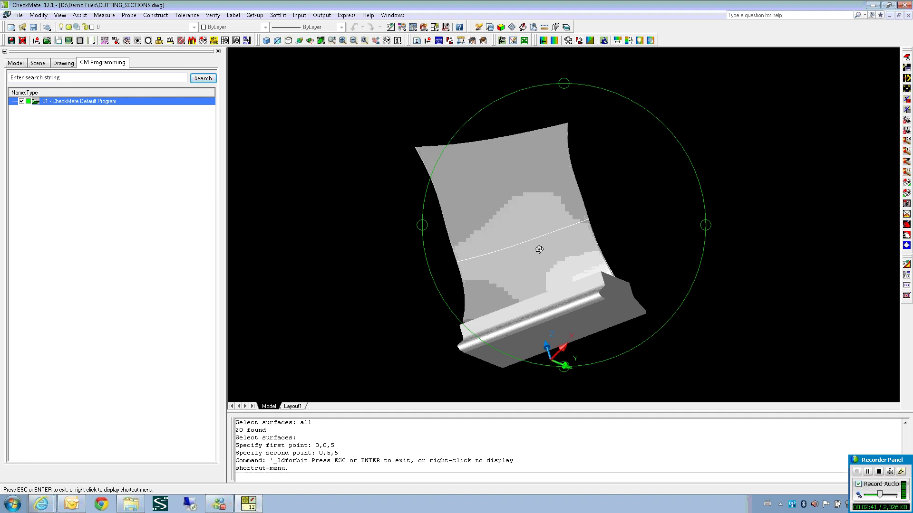
pyautogui.press('Escape')
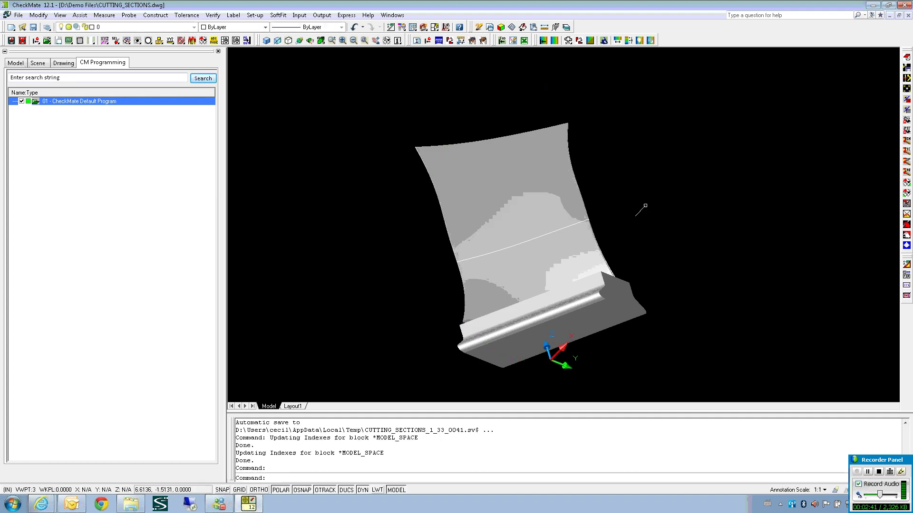
# Step: In Layout1, freeze the "cad part" layer in the viewport so that only the section curve is shown
pyautogui.click(298, 407)
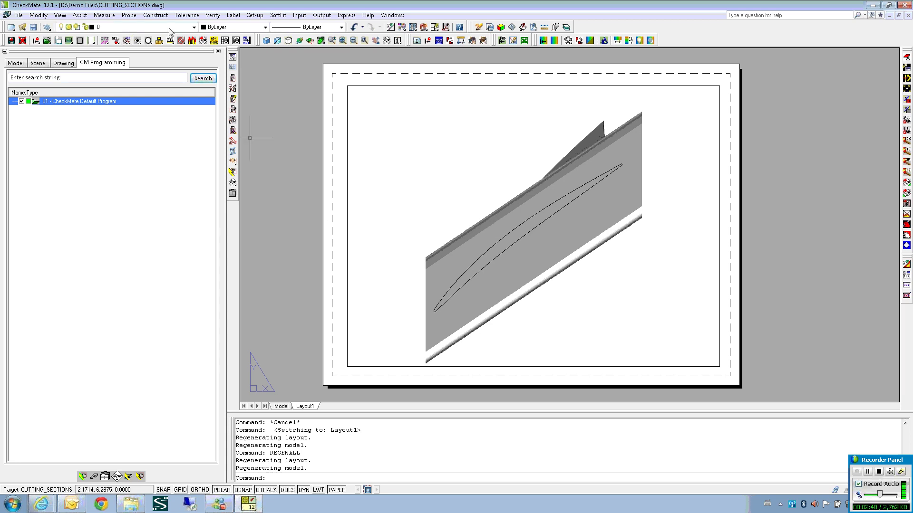
pyautogui.click(194, 27)
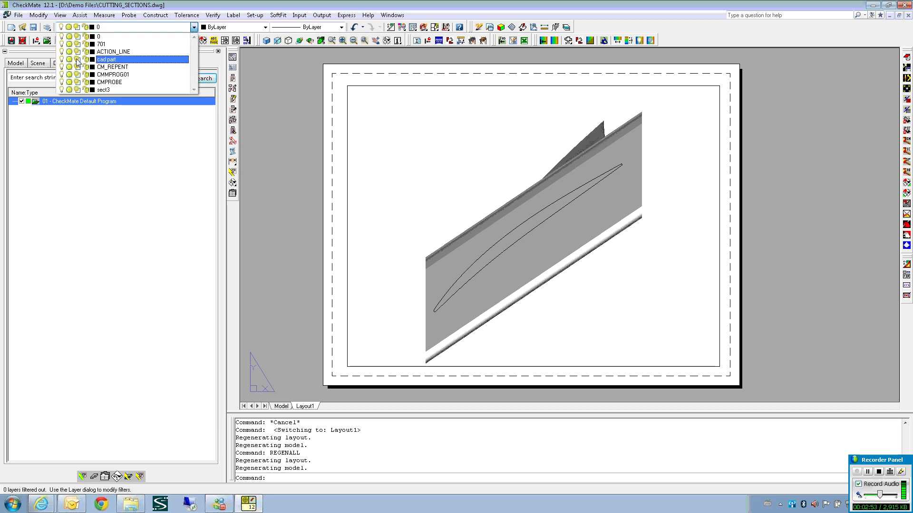
pyautogui.click(403, 158)
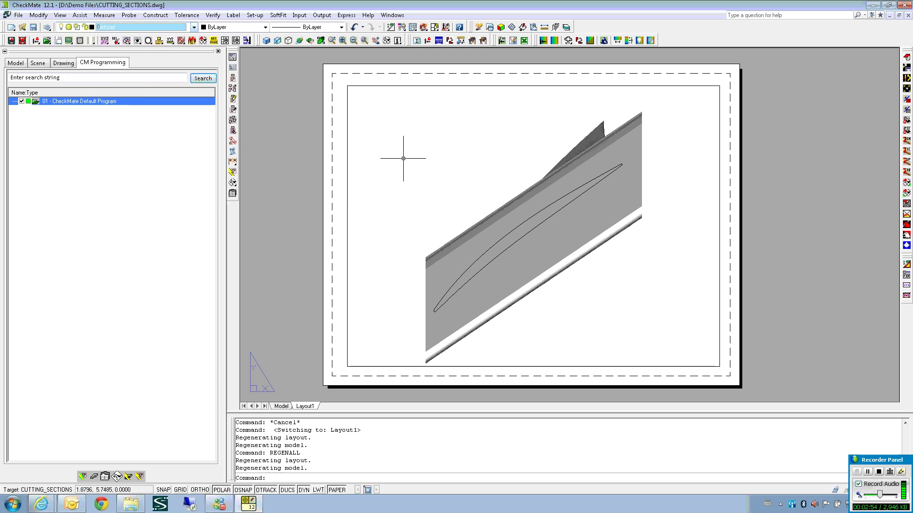
pyautogui.click(337, 490)
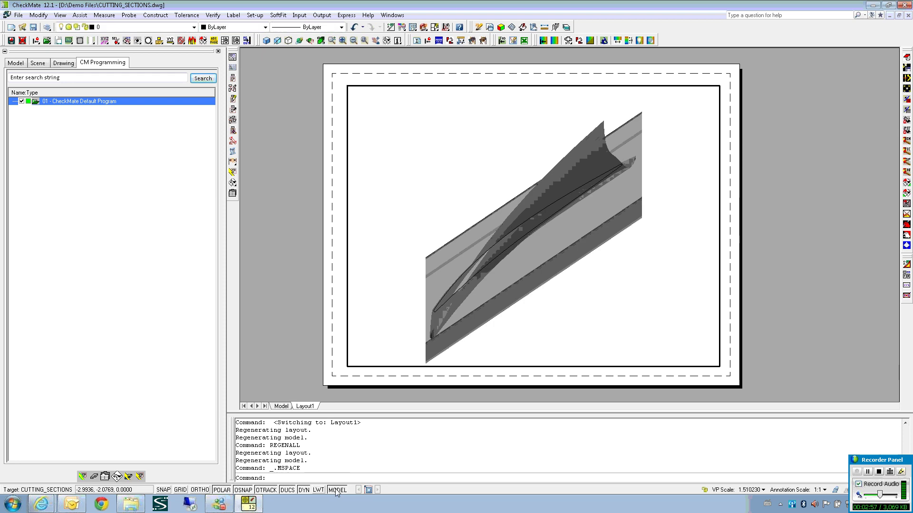
pyautogui.click(194, 28)
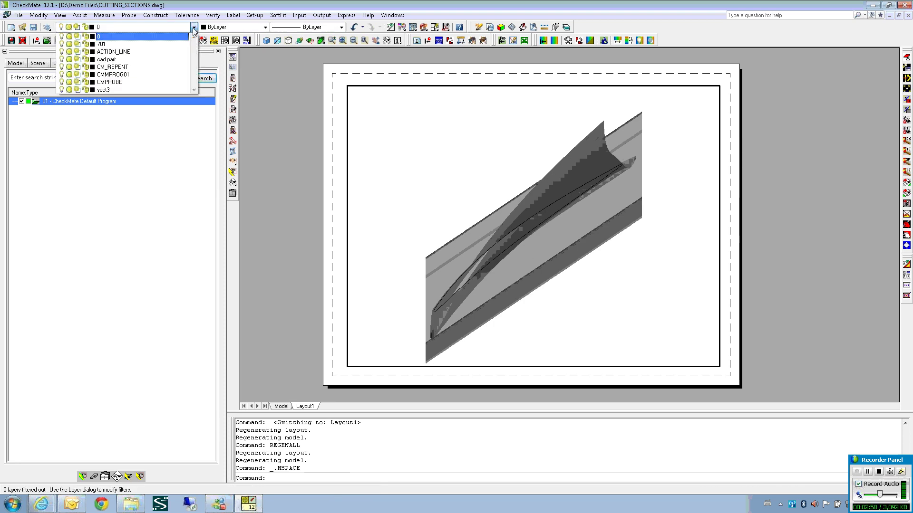
pyautogui.click(78, 59)
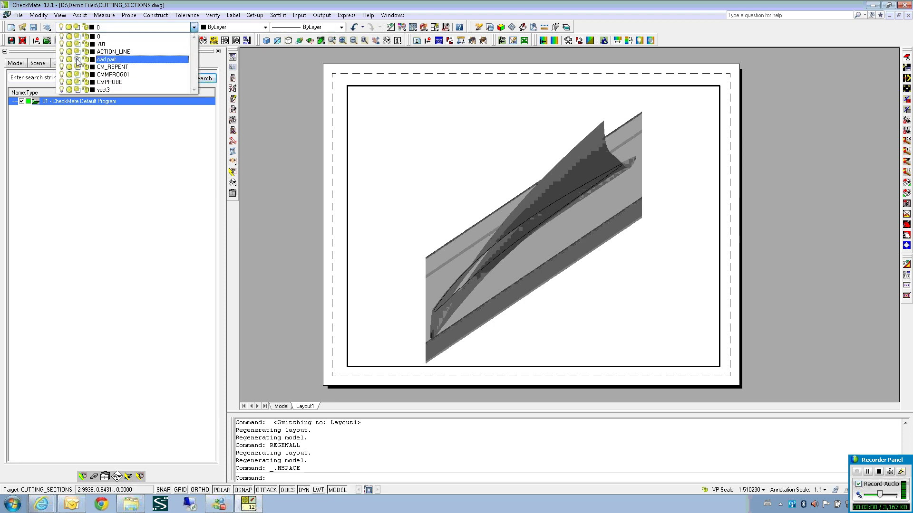
pyautogui.click(366, 142)
pyautogui.scroll(2, 501, 247)
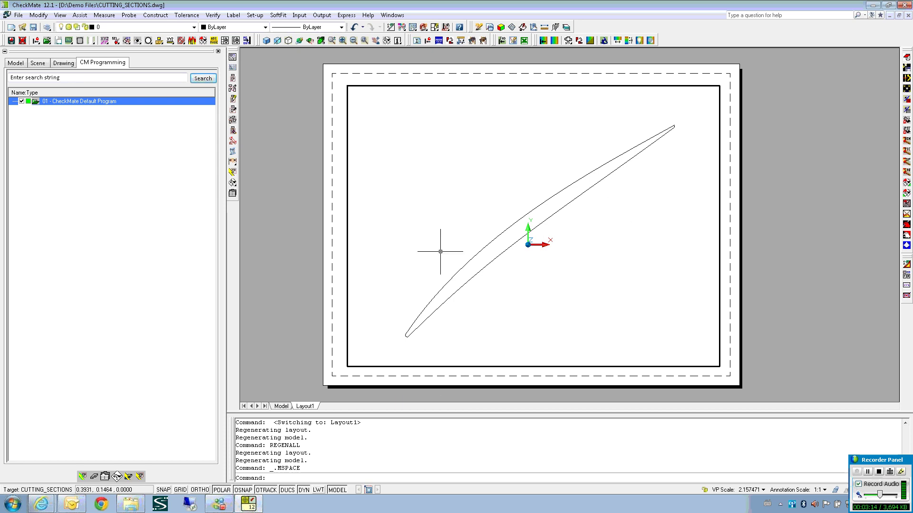
# Step: Return to model space, show the YZ view in a single viewport, and erase the section curve from the blade
pyautogui.click(280, 407)
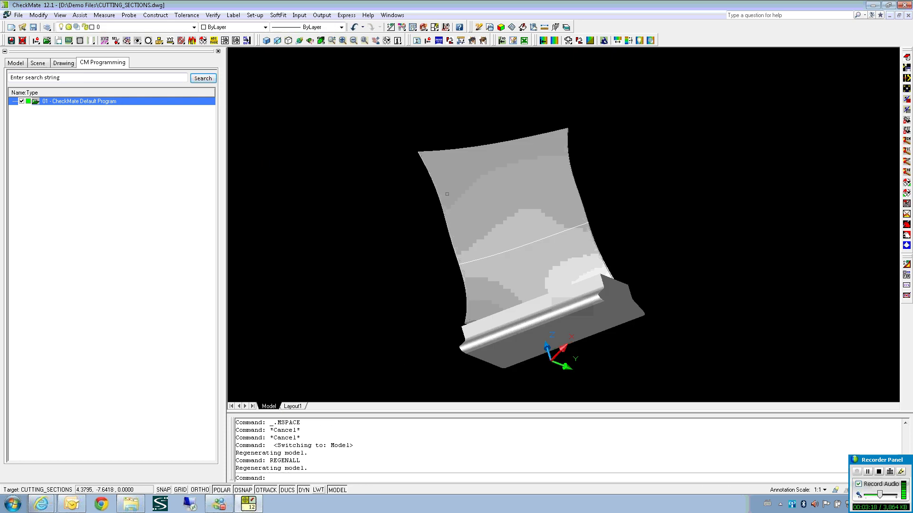
pyautogui.click(225, 40)
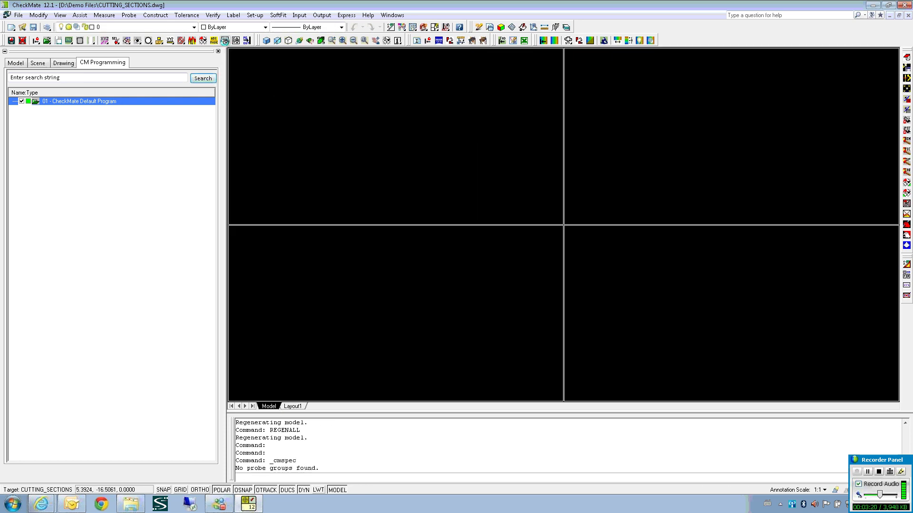
pyautogui.click(370, 338)
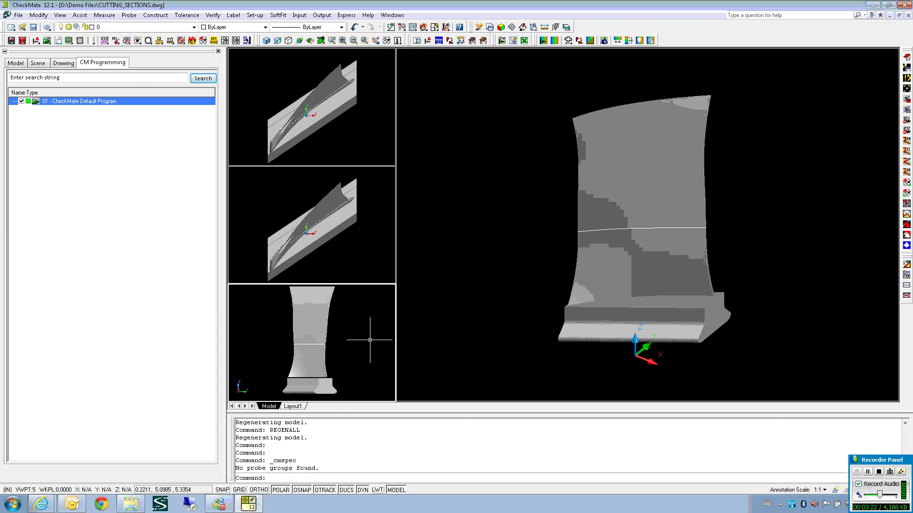
pyautogui.write('1')
pyautogui.press('Return')
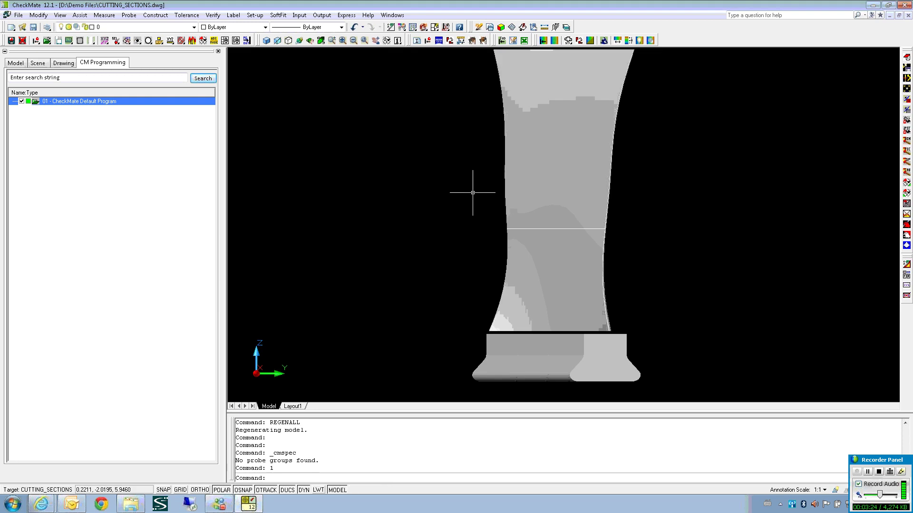
pyautogui.click(471, 199)
pyautogui.click(650, 264)
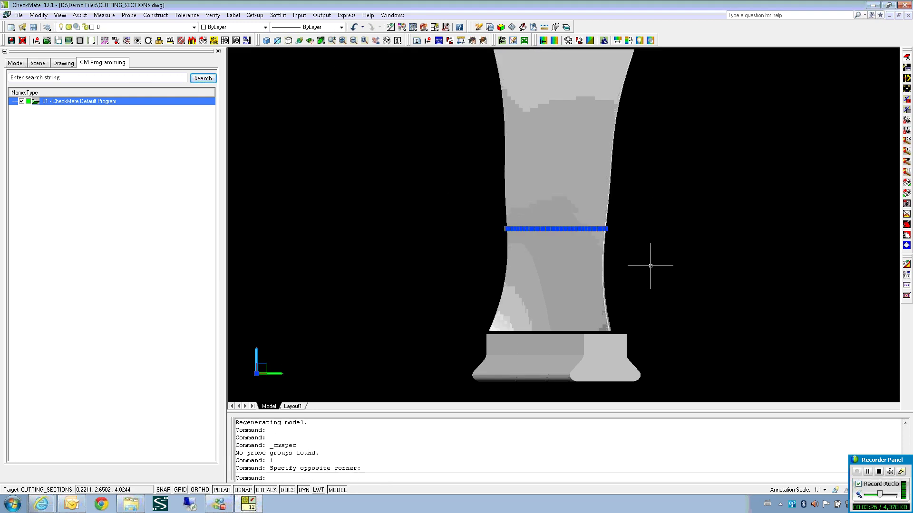
pyautogui.write('e')
pyautogui.press('Return')
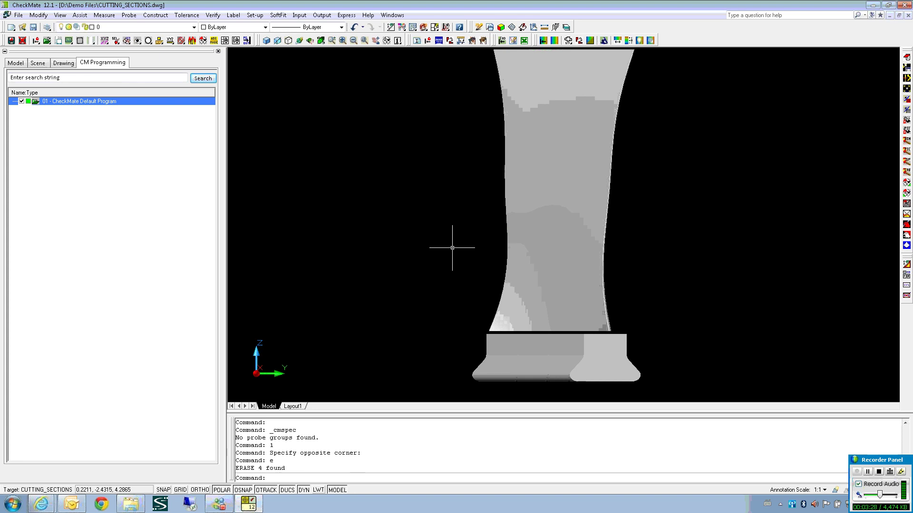
# Step: Make all surfaces of the part hot with a Hot+ box selection around the whole model
pyautogui.scroll(-2, 453, 240)
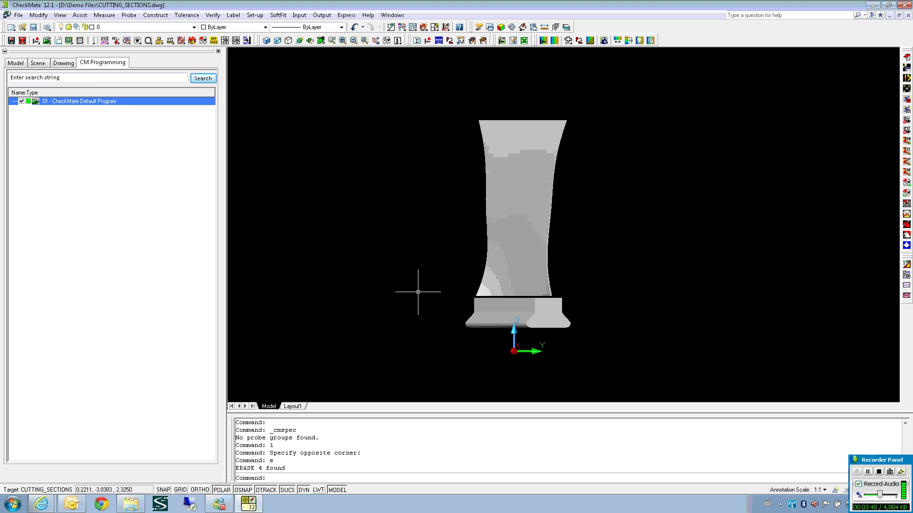
pyautogui.click(907, 143)
pyautogui.click(403, 88)
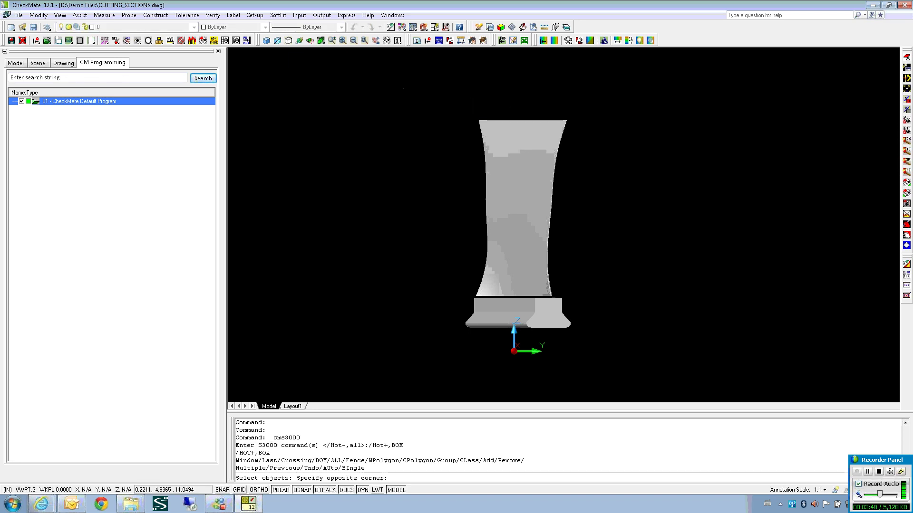
pyautogui.click(632, 365)
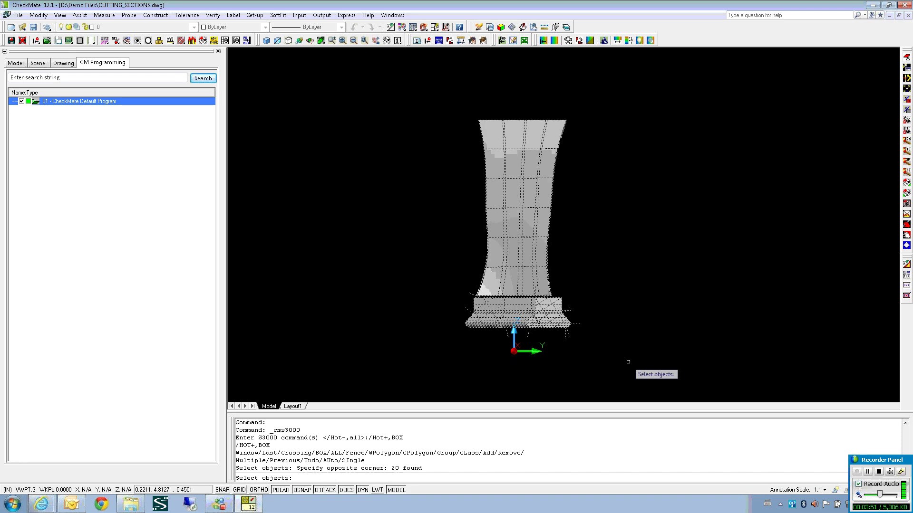
pyautogui.press('Return')
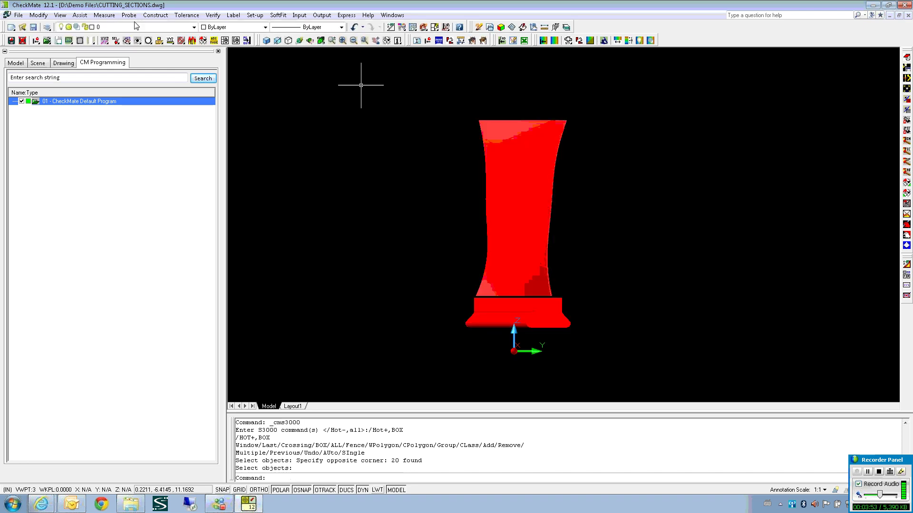
# Step: Start Auto-Section with Keep CAD Sections and define its extents with three points around the part: two below the base and one above the blade
pyautogui.click(104, 15)
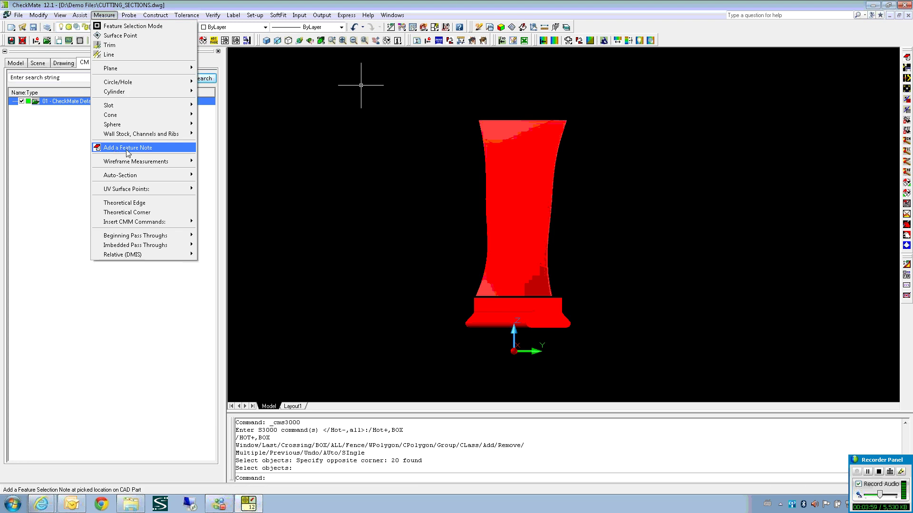
pyautogui.moveTo(132, 190)
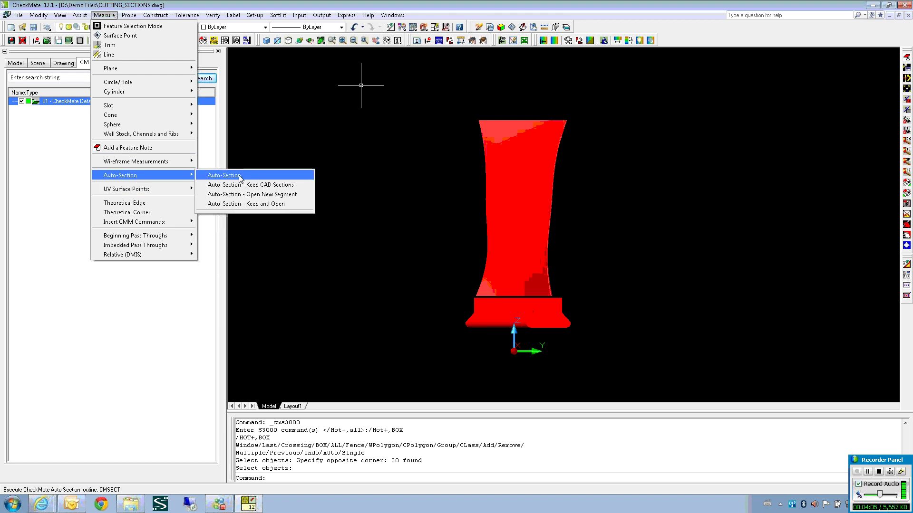
pyautogui.click(265, 186)
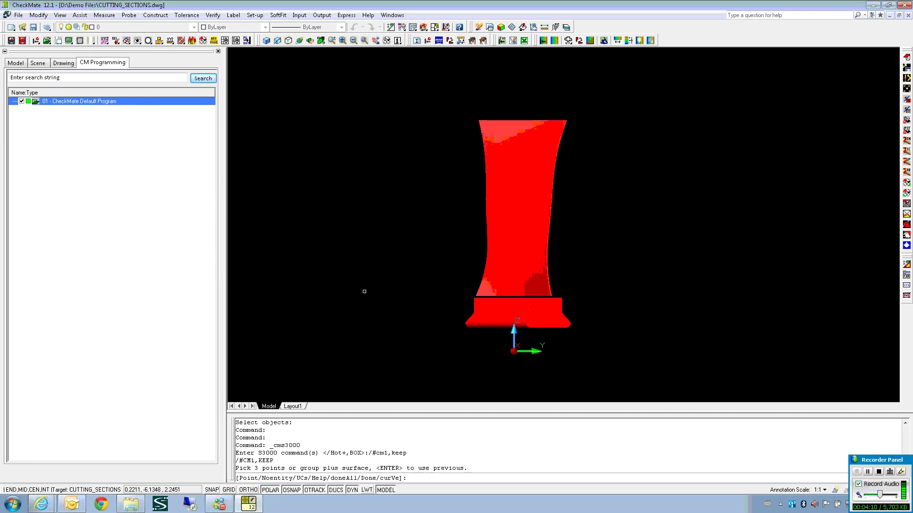
pyautogui.click(402, 362)
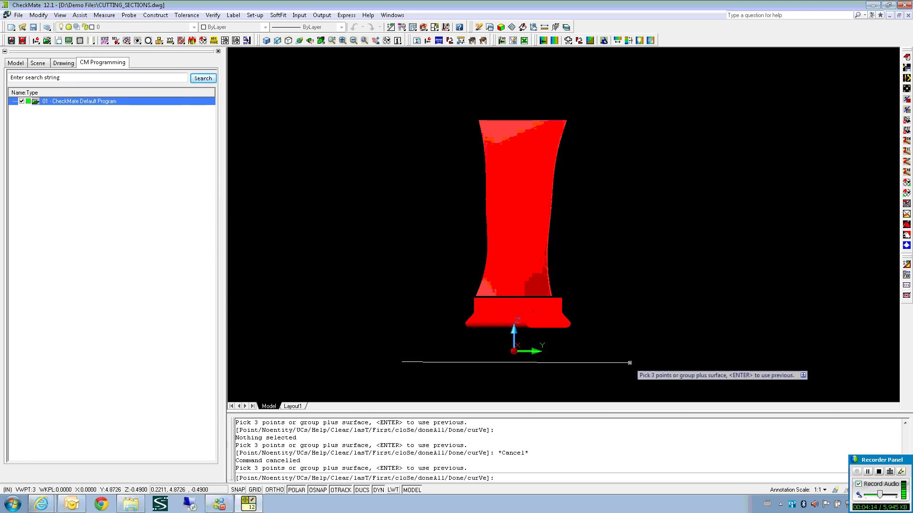
pyautogui.click(630, 363)
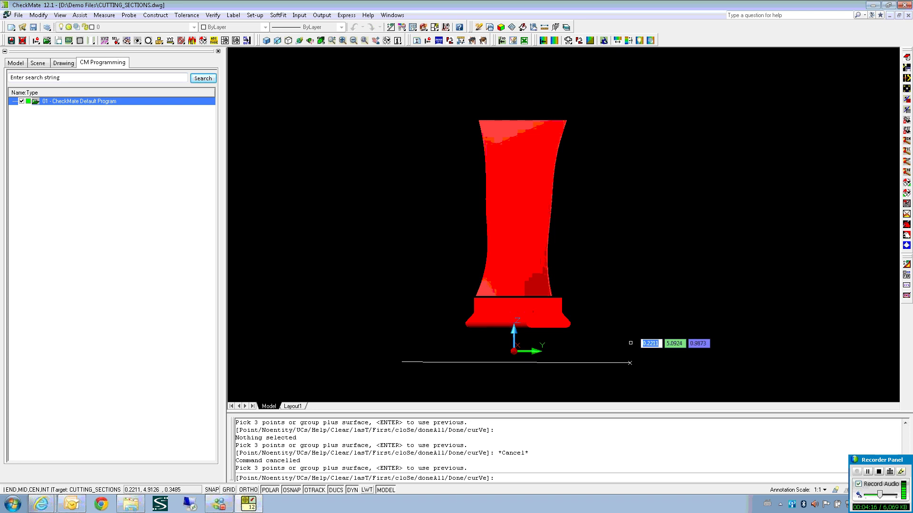
pyautogui.click(632, 72)
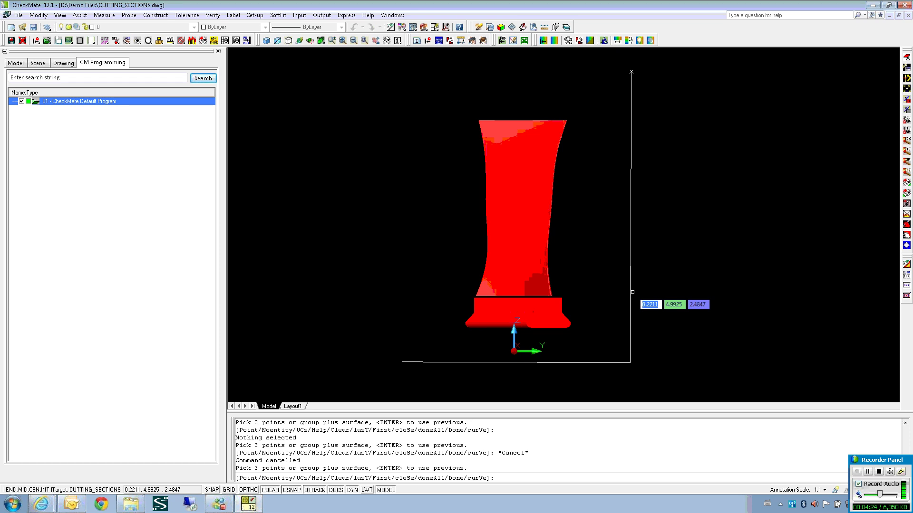
pyautogui.press('Return')
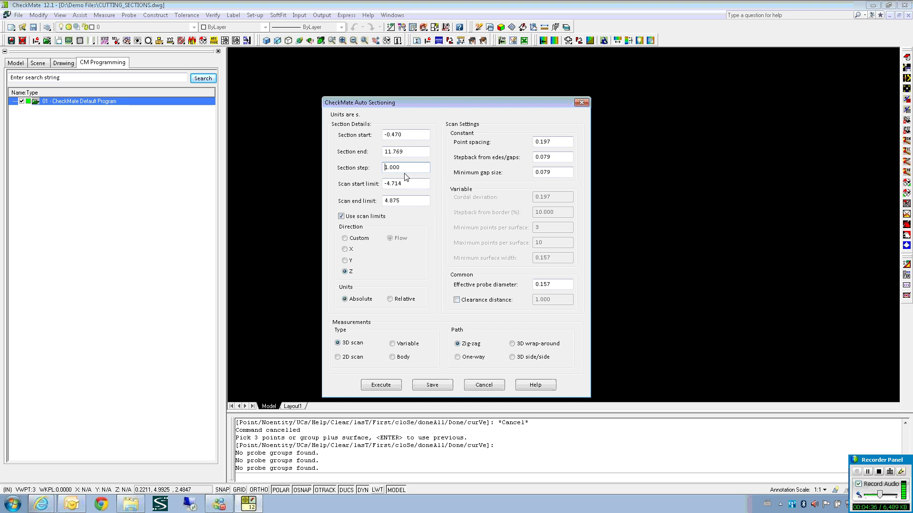
# Step: Set the Auto-Section start to 3, the end to 8 and the point spacing to 0.4, and execute the sectioning
pyautogui.moveTo(418, 134); pyautogui.dragTo(377, 141)
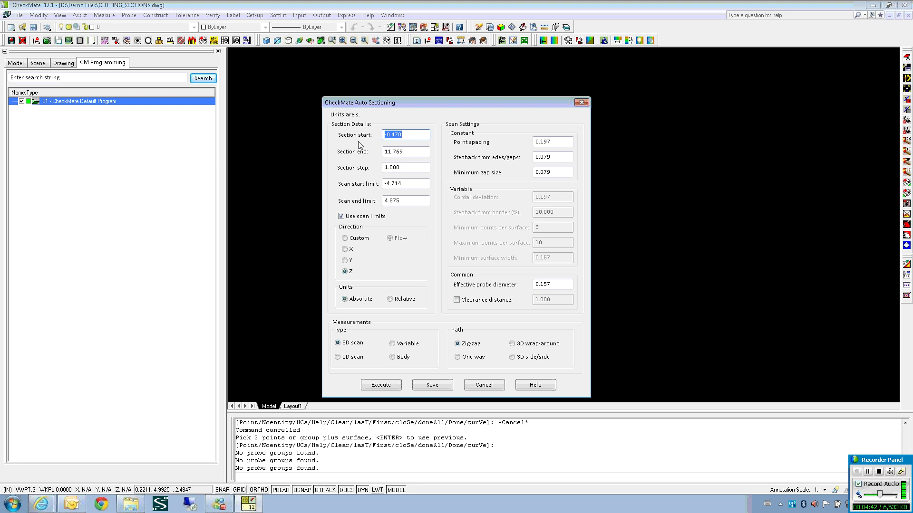
pyautogui.write('3')
pyautogui.press('Tab')
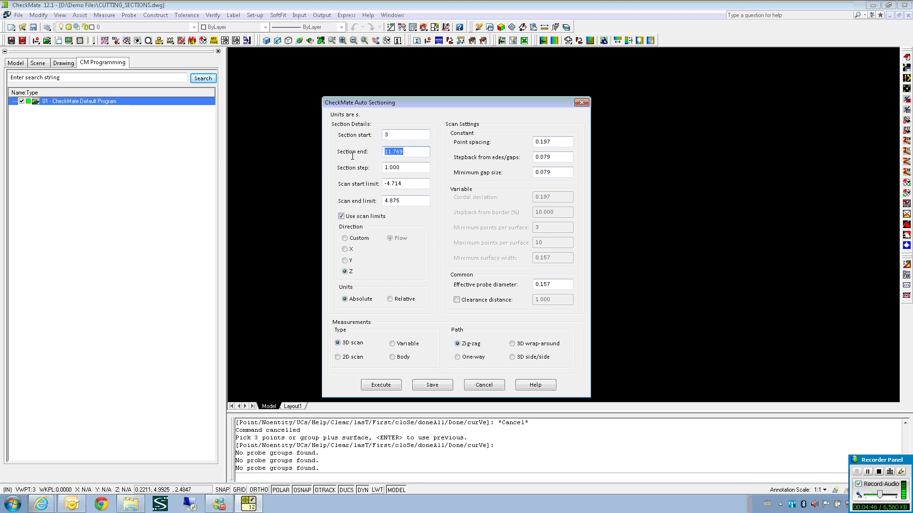
pyautogui.write('8')
pyautogui.click(560, 141)
pyautogui.doubleClick(557, 141)
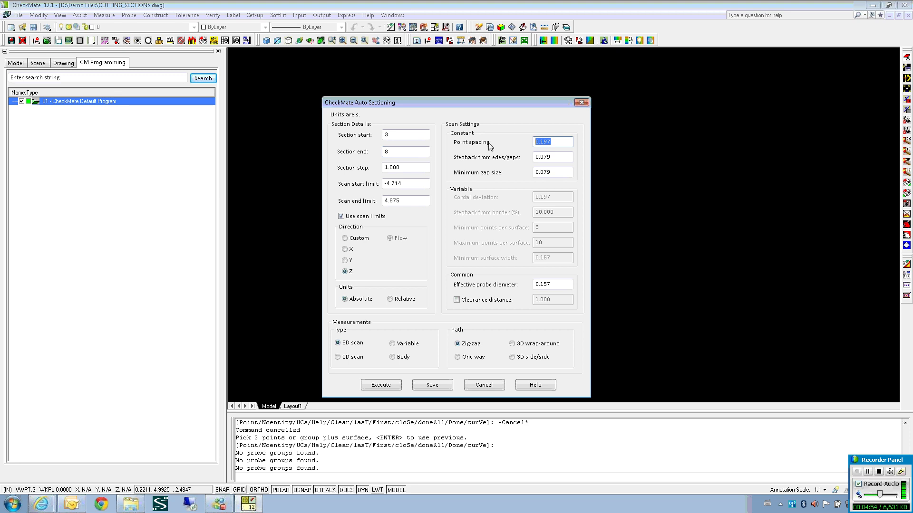
pyautogui.write('.4')
pyautogui.click(381, 385)
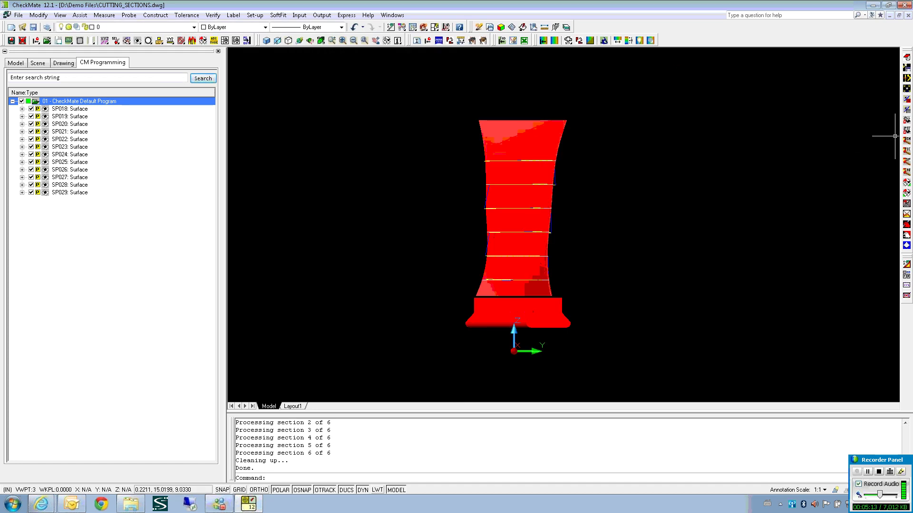
# Step: Clear the hot state from all surfaces and orbit the blade to examine the cut sections and scan paths from several sides
pyautogui.click(906, 120)
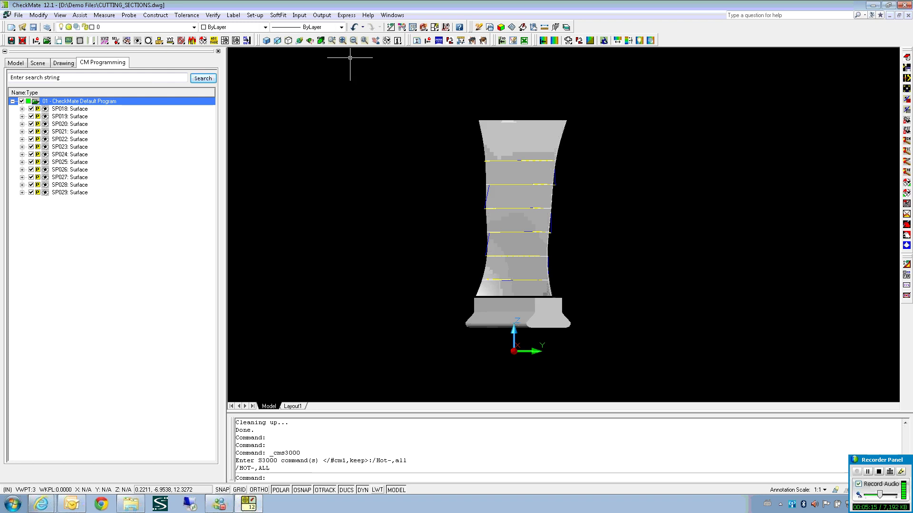
pyautogui.click(300, 41)
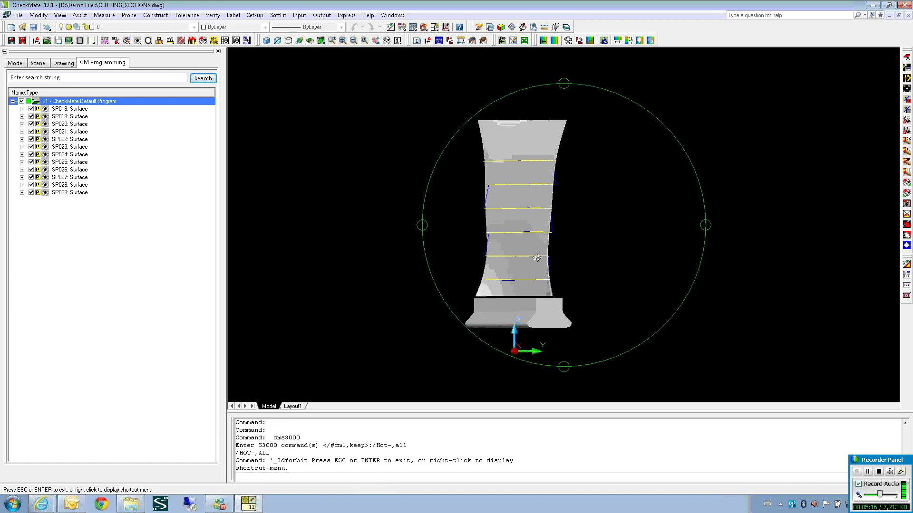
pyautogui.moveTo(532, 223); pyautogui.dragTo(591, 179)
pyautogui.moveTo(490, 250); pyautogui.dragTo(601, 234)
pyautogui.scroll(8, 488, 276)
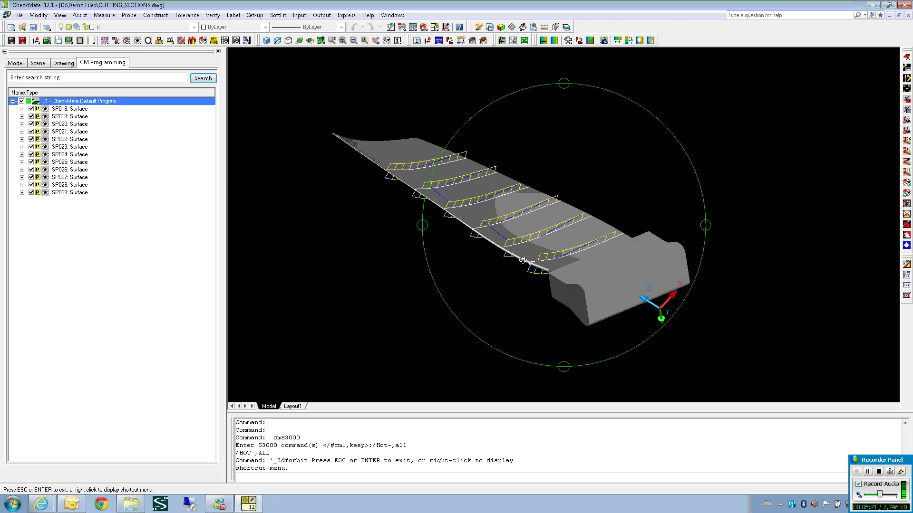
pyautogui.moveTo(490, 249); pyautogui.dragTo(526, 248)
pyautogui.moveTo(605, 255); pyautogui.dragTo(573, 342)
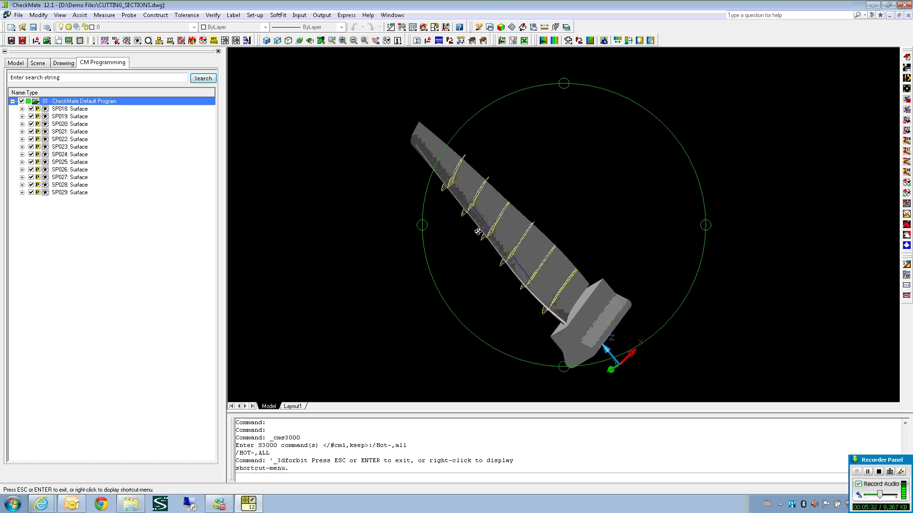
pyautogui.moveTo(500, 300)
pyautogui.mouseDown()
pyautogui.moveTo(495, 287)
pyautogui.moveTo(521, 292)
pyautogui.moveTo(472, 256)
pyautogui.moveTo(491, 340)
pyautogui.mouseUp()
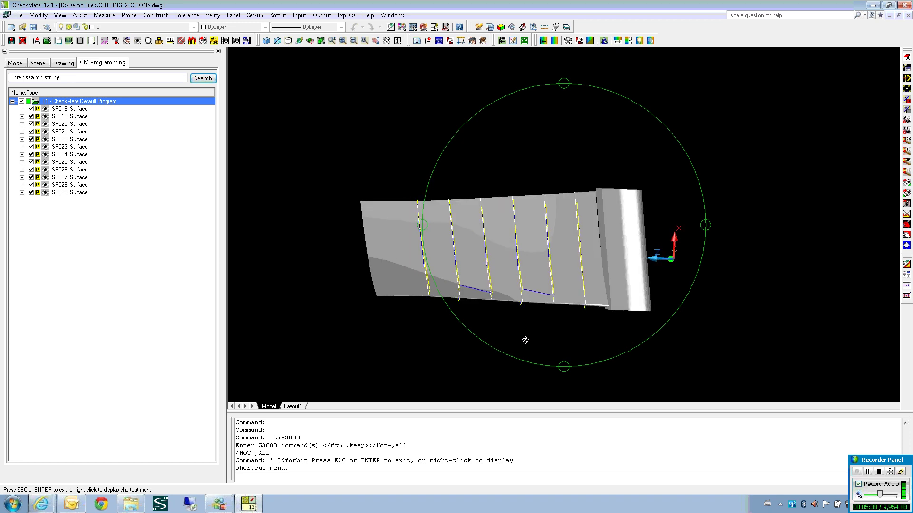
pyautogui.press('Escape')
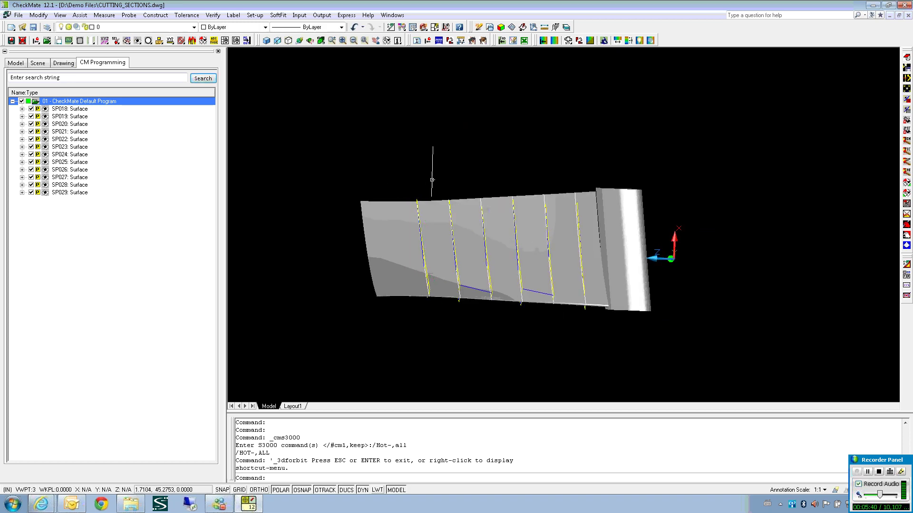
# Step: Erase the five sections and scan paths nearest the base, keeping only the one closest to the blade tip
pyautogui.click(436, 169)
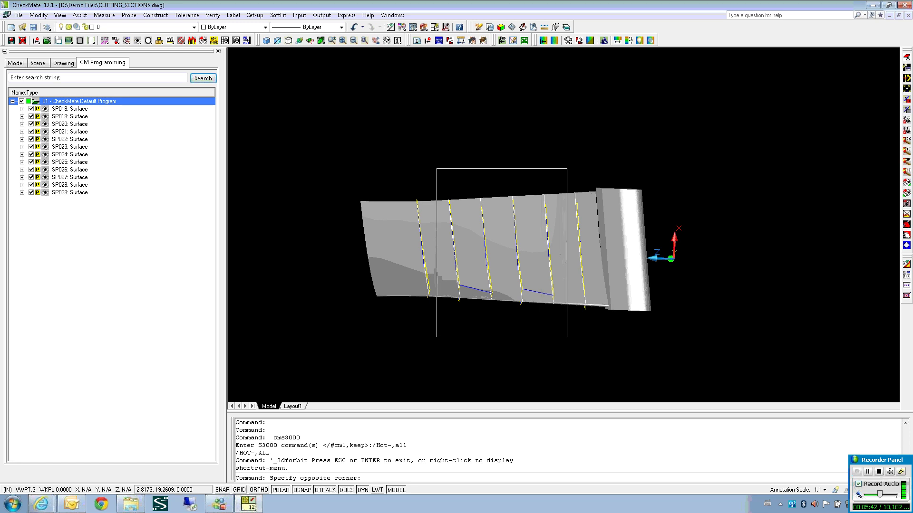
pyautogui.click(592, 345)
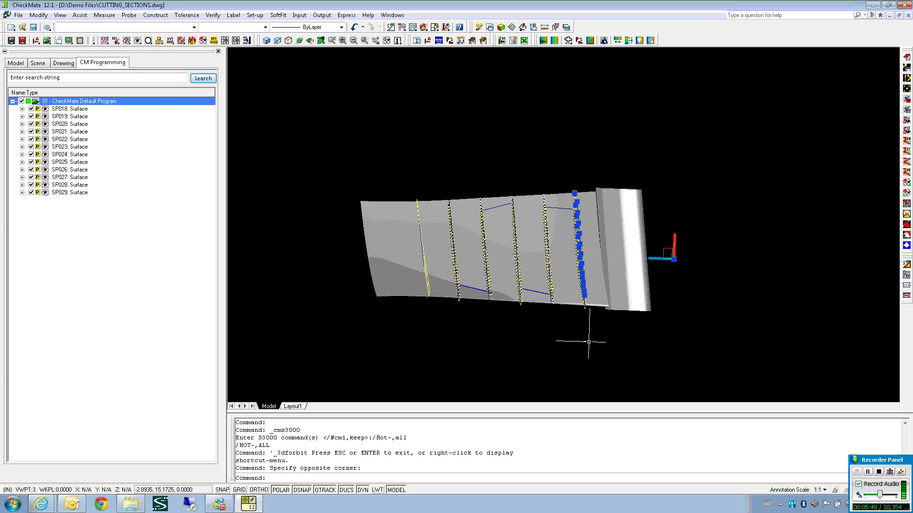
pyautogui.write('e')
pyautogui.press('Return')
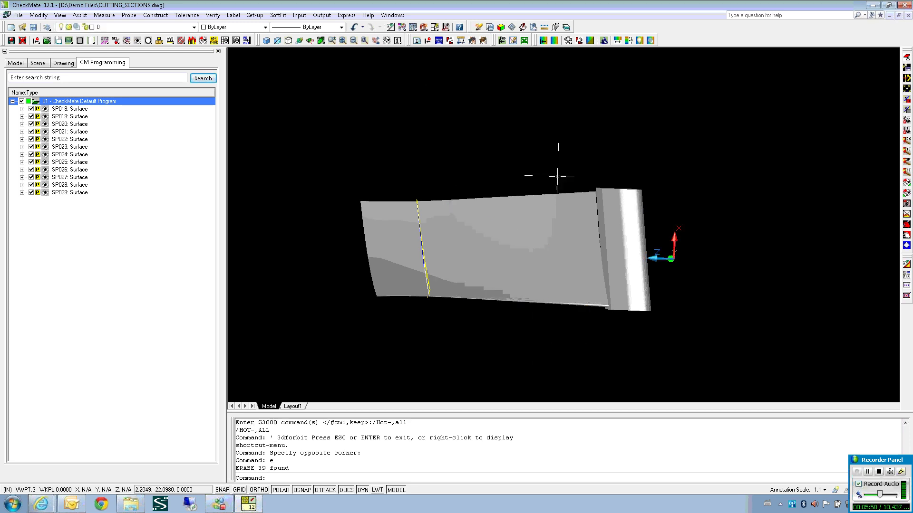
pyautogui.press('Escape')
pyautogui.press('Escape')
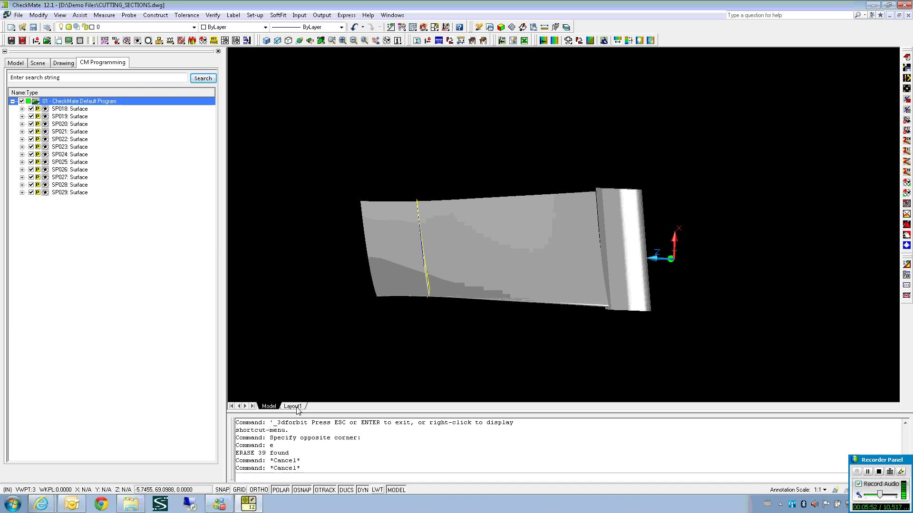
# Step: Switch to Layout1 and make model space active inside its viewport
pyautogui.click(292, 406)
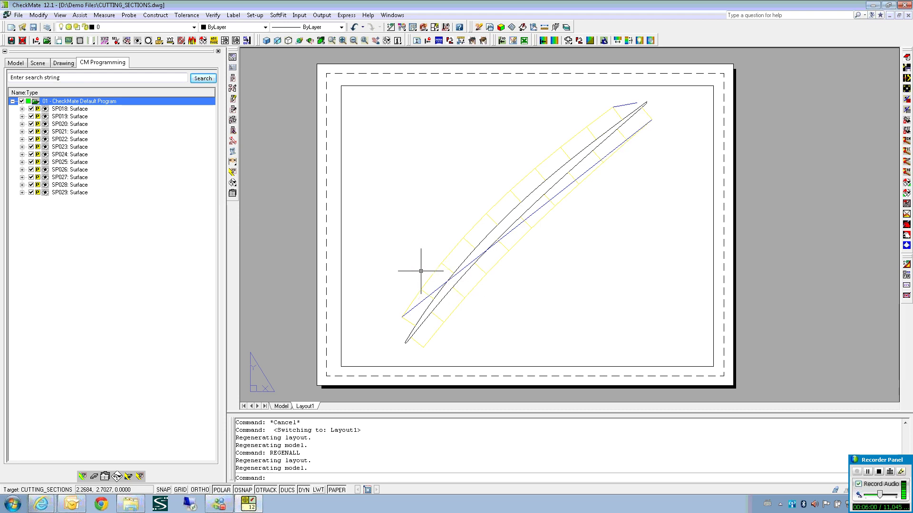
pyautogui.click(336, 490)
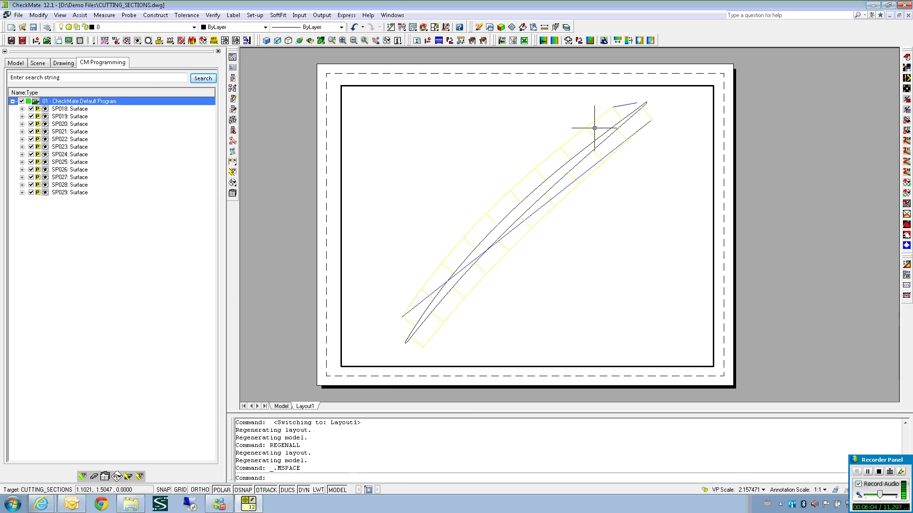